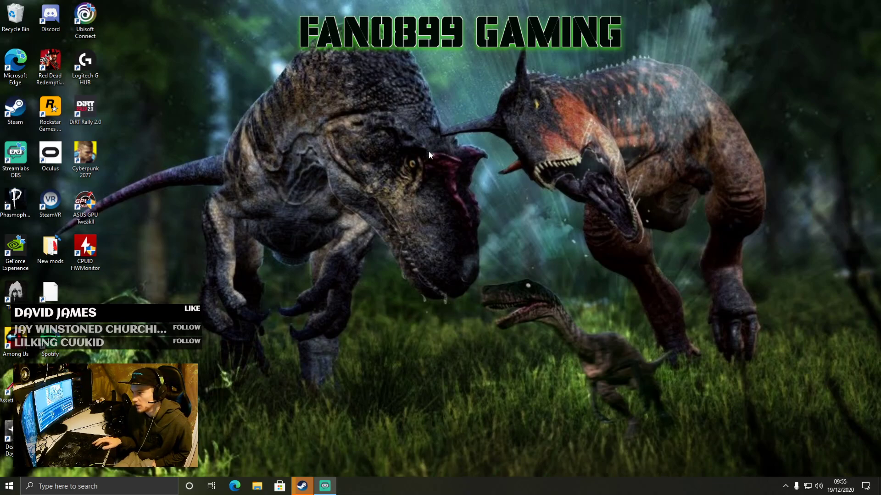
Start Steam, go to the Library and bring up The Isle's Manage options.
{"action": "double_click", "coordinate": [17, 109]}
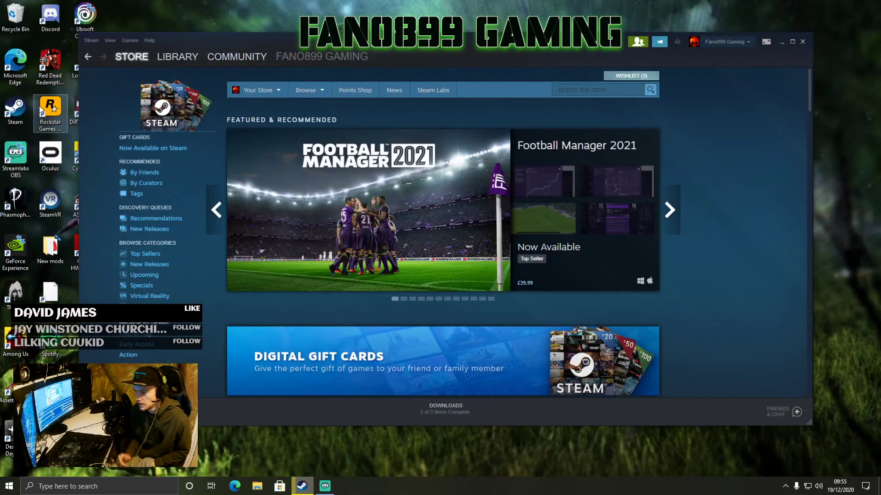
{"action": "mouse_move", "coordinate": [185, 65]}
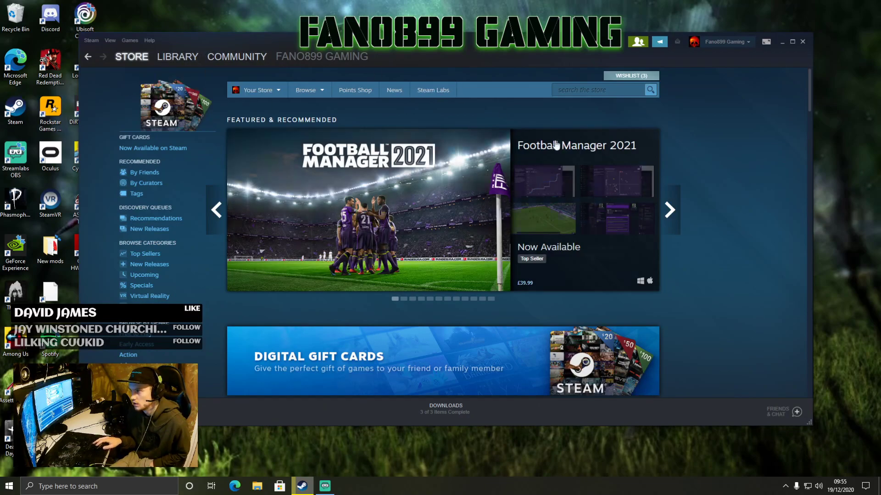
{"action": "left_click", "coordinate": [177, 57]}
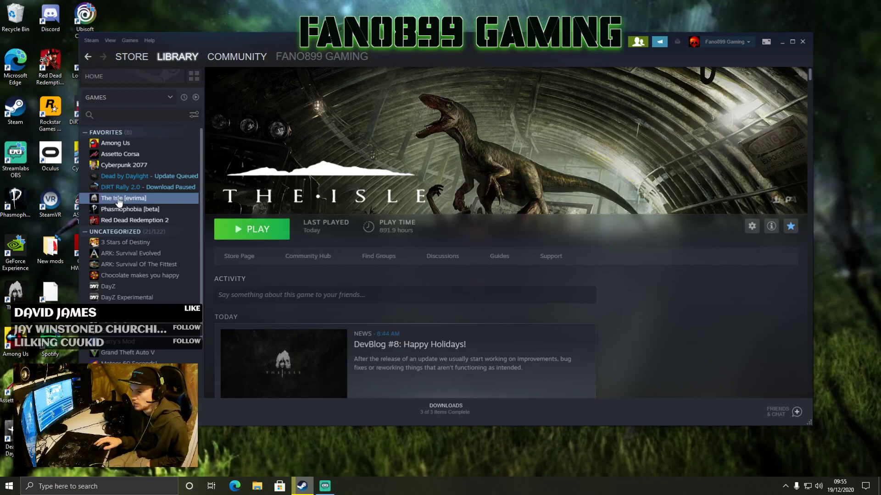
{"action": "right_click", "coordinate": [120, 199]}
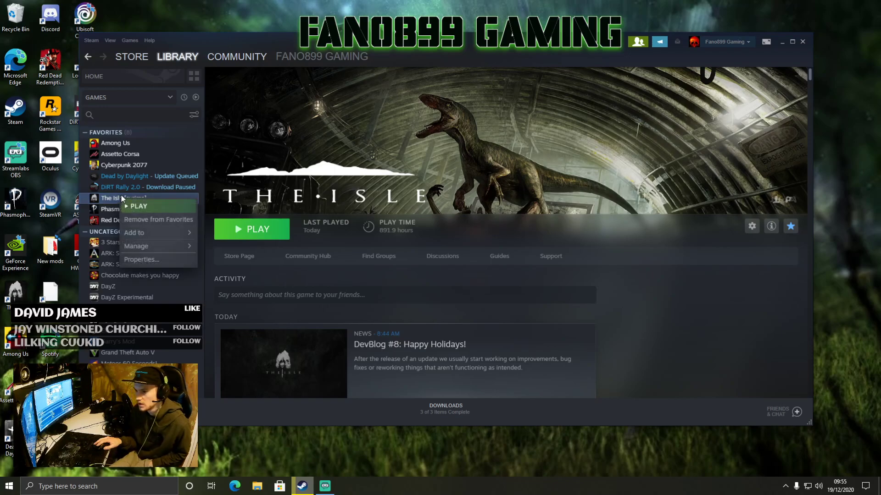
{"action": "mouse_move", "coordinate": [155, 234]}
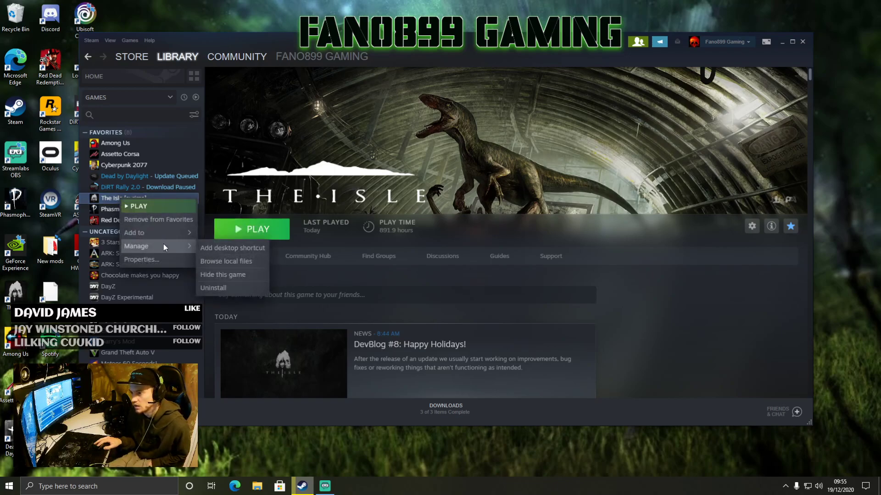
Open The Isle's local files, go up to steamapps common and select The Isle legacy.
{"action": "left_click", "coordinate": [223, 261]}
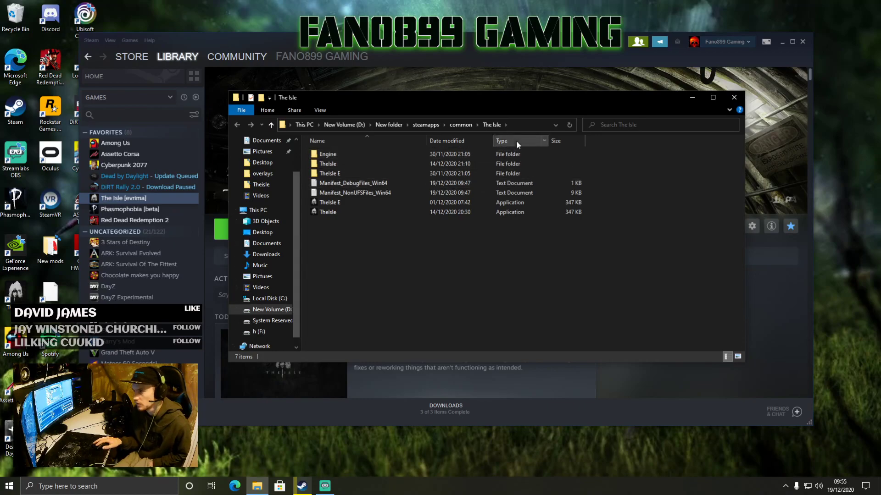
{"action": "left_click", "coordinate": [460, 124]}
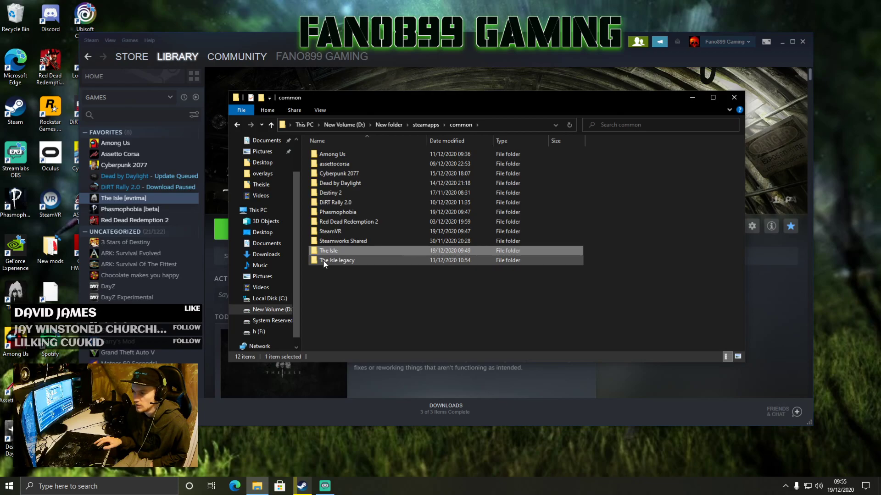
{"action": "left_click", "coordinate": [352, 263]}
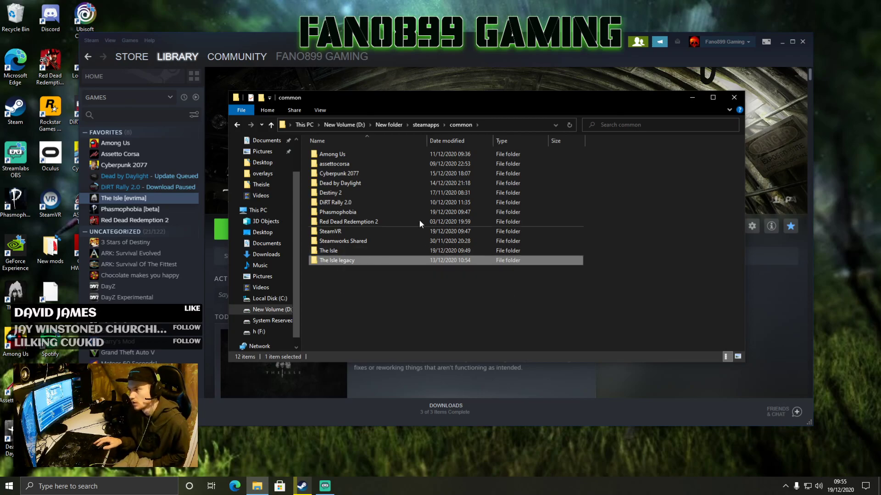
Close Explorer and keep EVRIMA Public Branch selected in The Isle's Betas properties.
{"action": "left_click", "coordinate": [734, 97]}
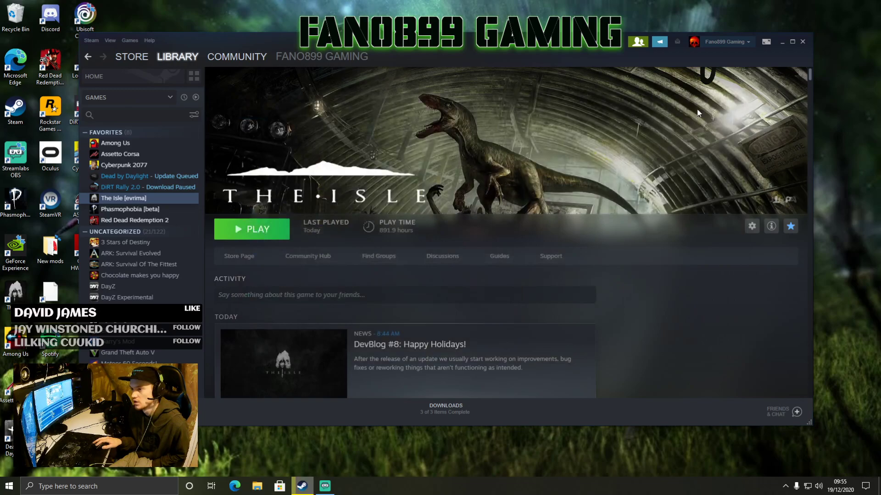
{"action": "right_click", "coordinate": [135, 202]}
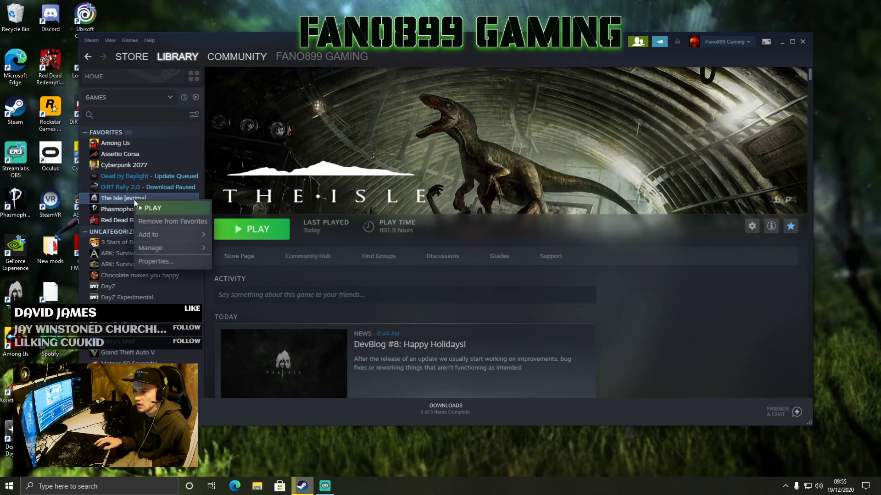
{"action": "left_click", "coordinate": [166, 260]}
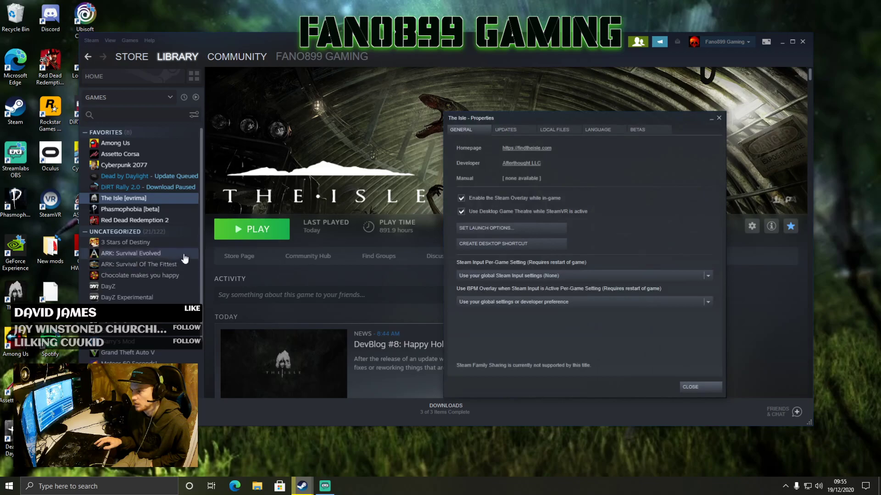
{"action": "left_click", "coordinate": [638, 132]}
{"action": "left_click", "coordinate": [578, 162]}
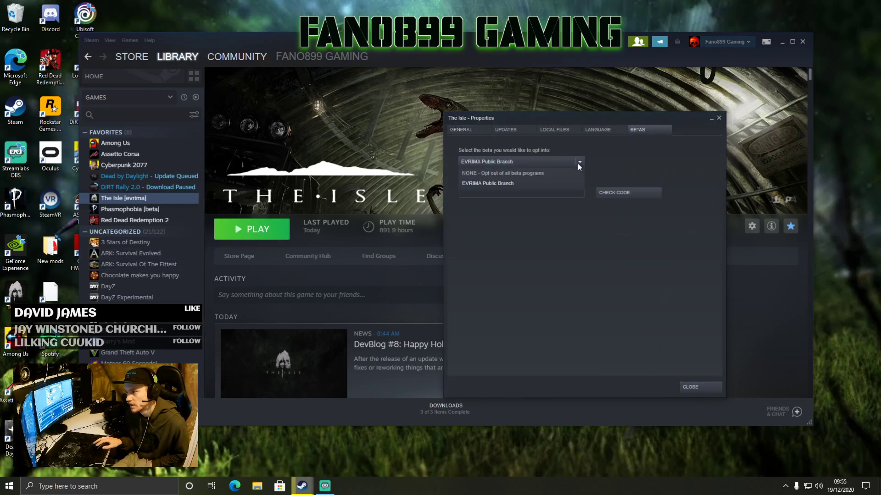
{"action": "left_click", "coordinate": [494, 184]}
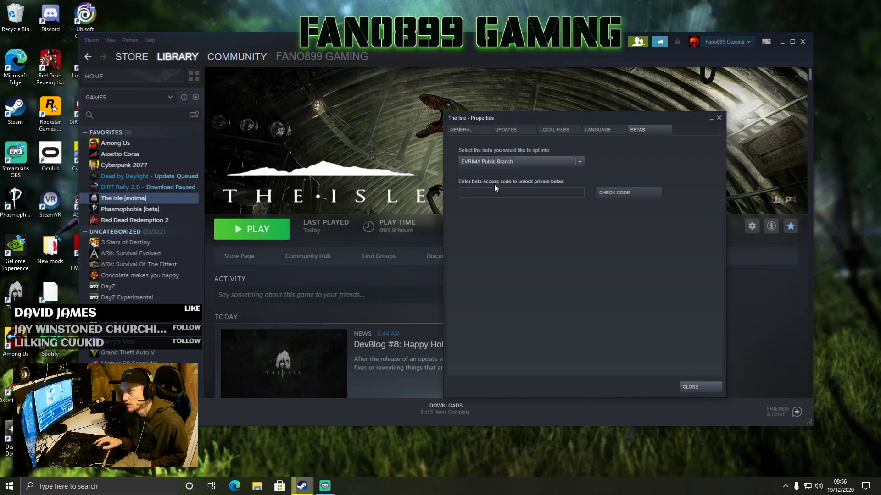
Launch The Isle on the EVRIMA beta branch from Steam.
{"action": "left_click", "coordinate": [698, 388]}
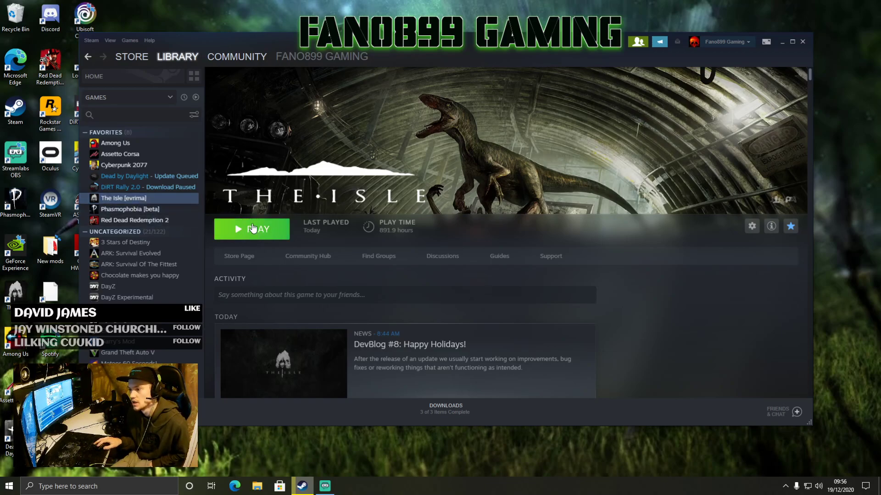
{"action": "left_click", "coordinate": [252, 232]}
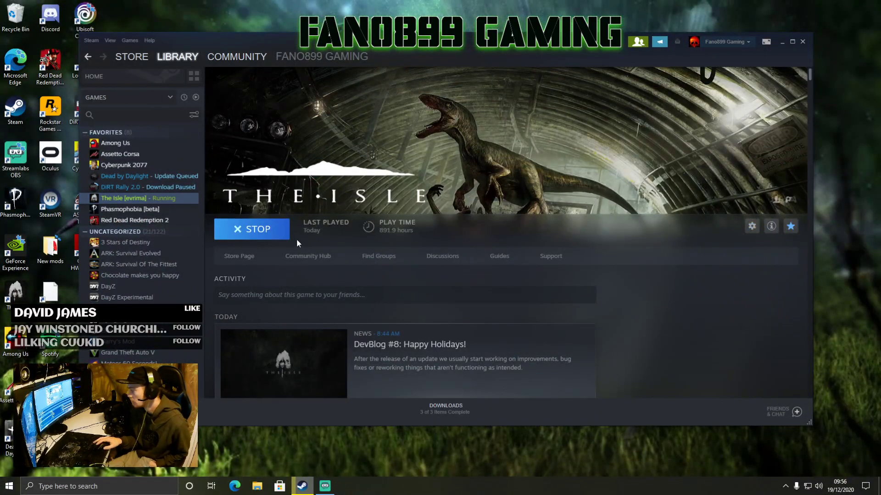
Stop the running game and browse The Isle's installed files folder.
{"action": "left_click", "coordinate": [275, 231]}
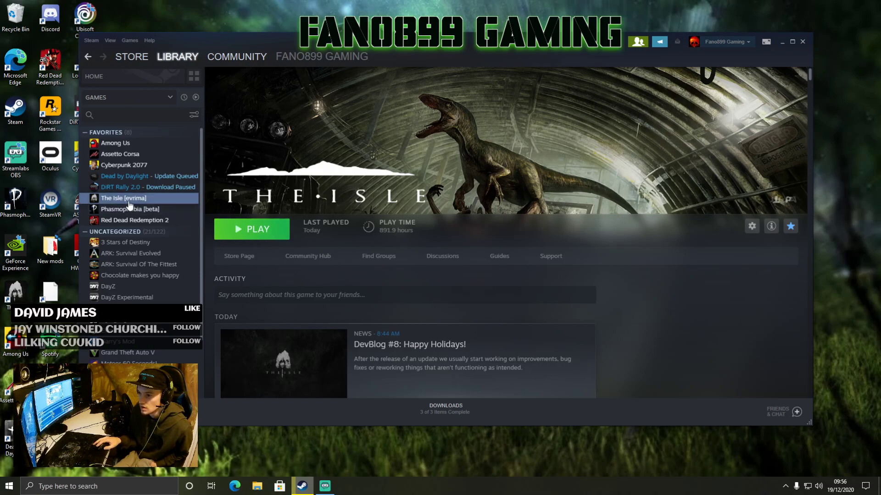
{"action": "right_click", "coordinate": [127, 203]}
{"action": "mouse_move", "coordinate": [167, 243]}
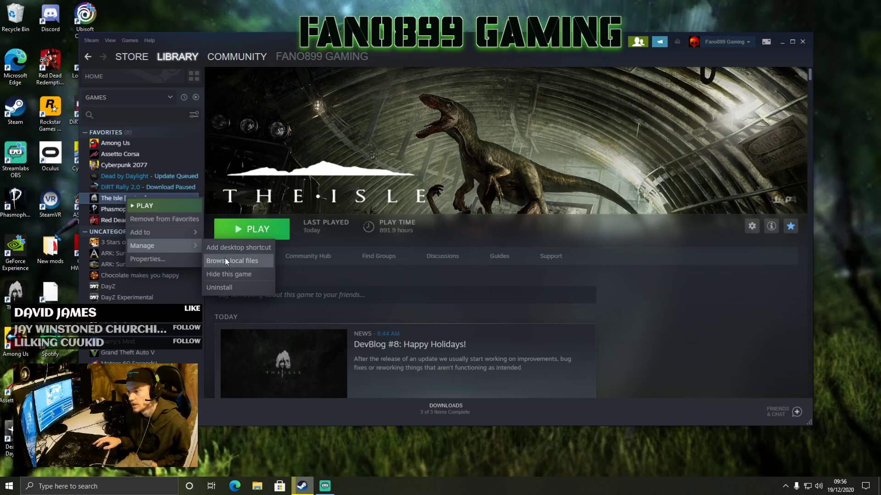
{"action": "left_click", "coordinate": [223, 260]}
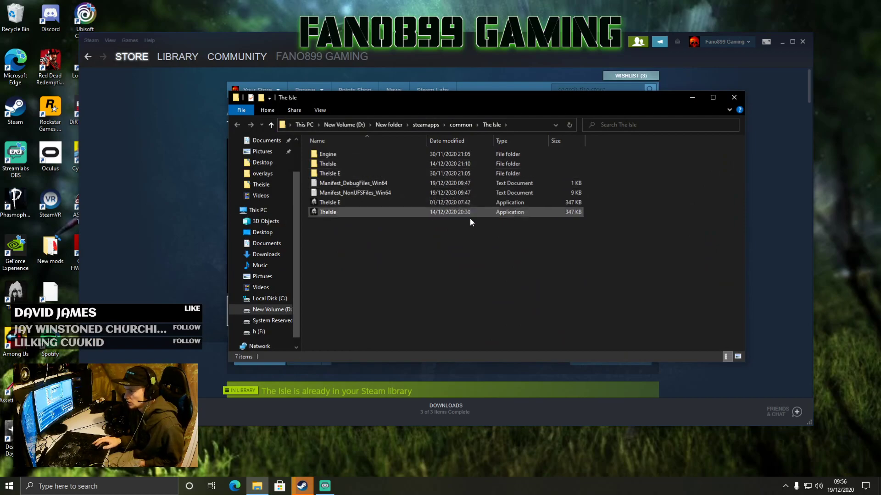
Go up to steamapps common and open The Isle legacy folder to check its contents.
{"action": "left_click", "coordinate": [461, 124]}
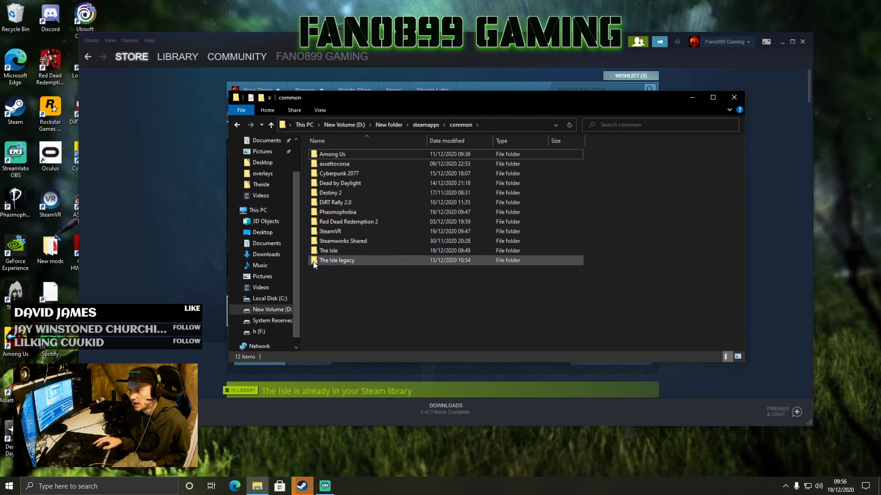
{"action": "mouse_move", "coordinate": [345, 248]}
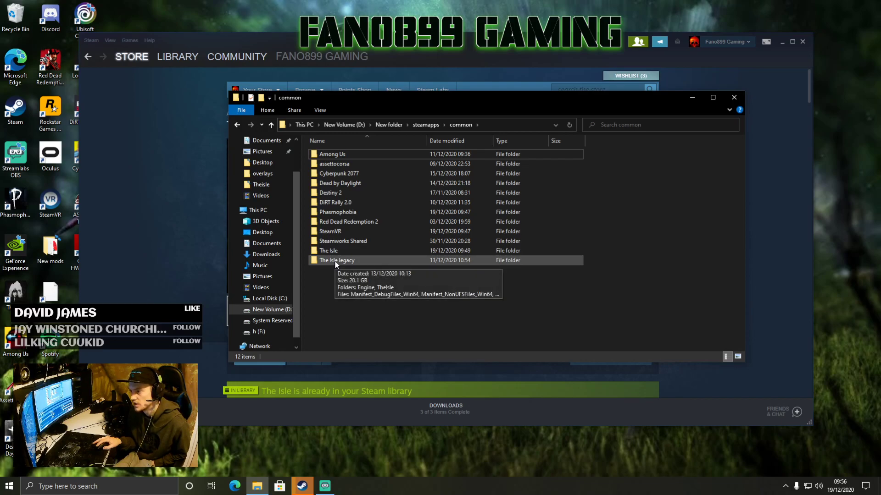
{"action": "double_click", "coordinate": [335, 260]}
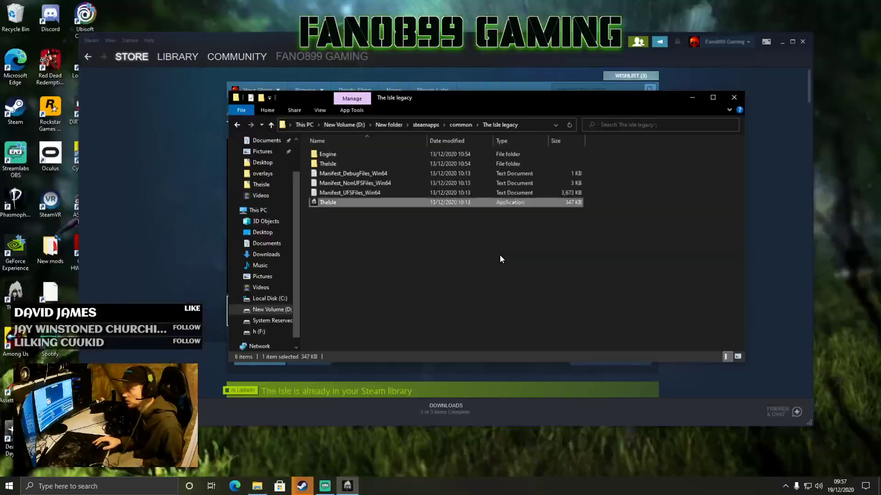
Close the legacy folder window and bring up The Isle [evrima]'s Manage options in the Library.
{"action": "left_click", "coordinate": [732, 99]}
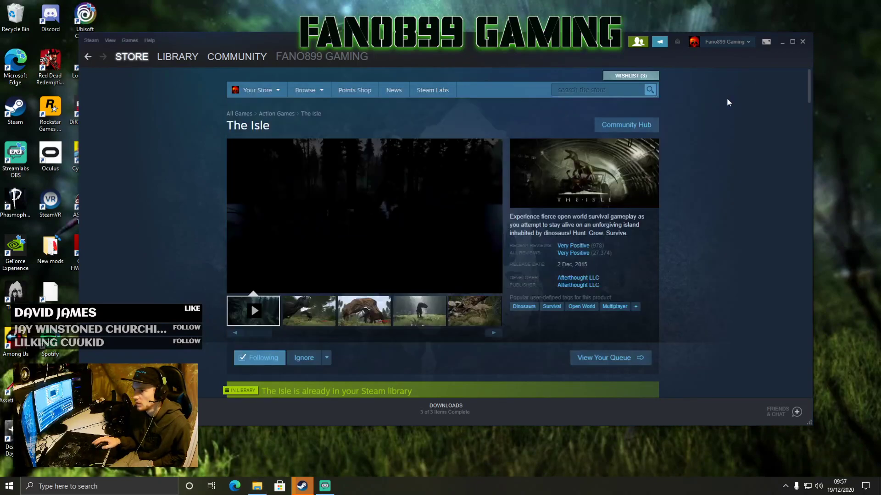
{"action": "mouse_move", "coordinate": [161, 56]}
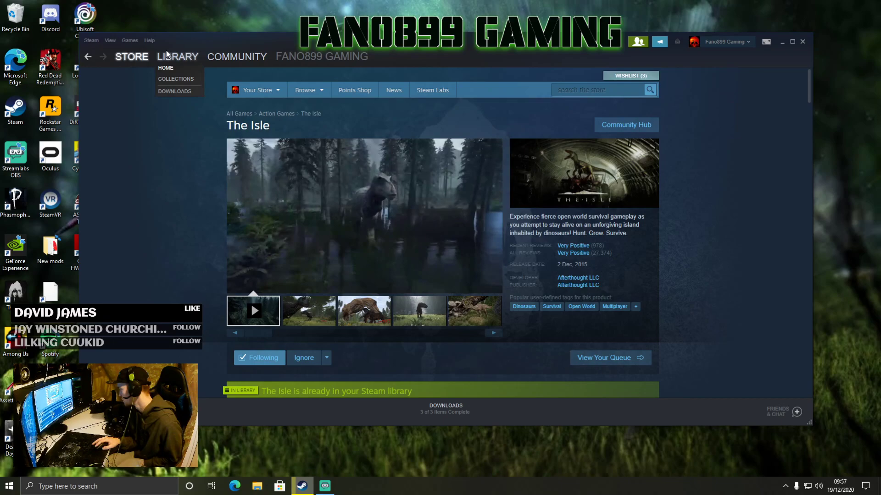
{"action": "left_click", "coordinate": [167, 55]}
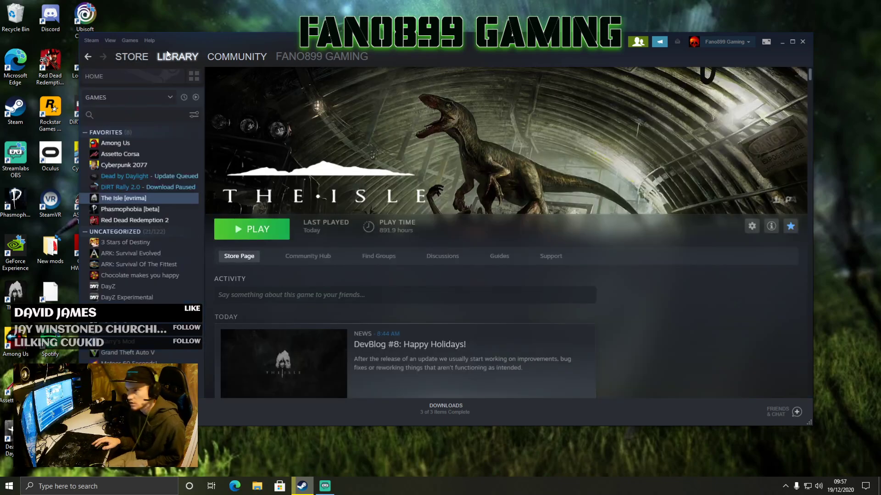
{"action": "right_click", "coordinate": [125, 202]}
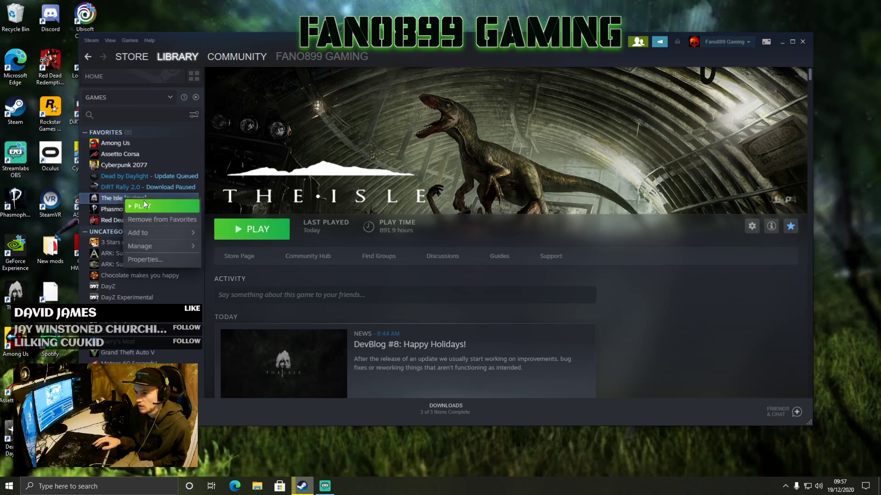
{"action": "mouse_move", "coordinate": [147, 244]}
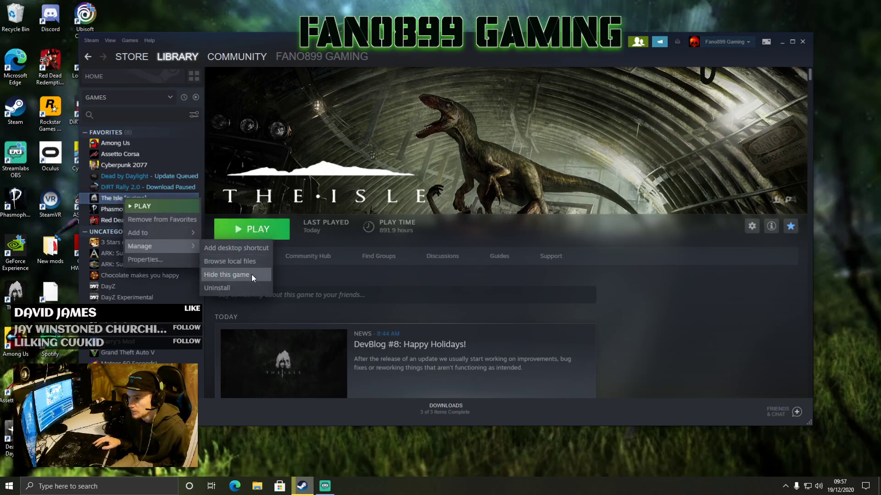
View The Isle and The Isle legacy side by side in common, then close Explorer.
{"action": "left_click", "coordinate": [243, 260]}
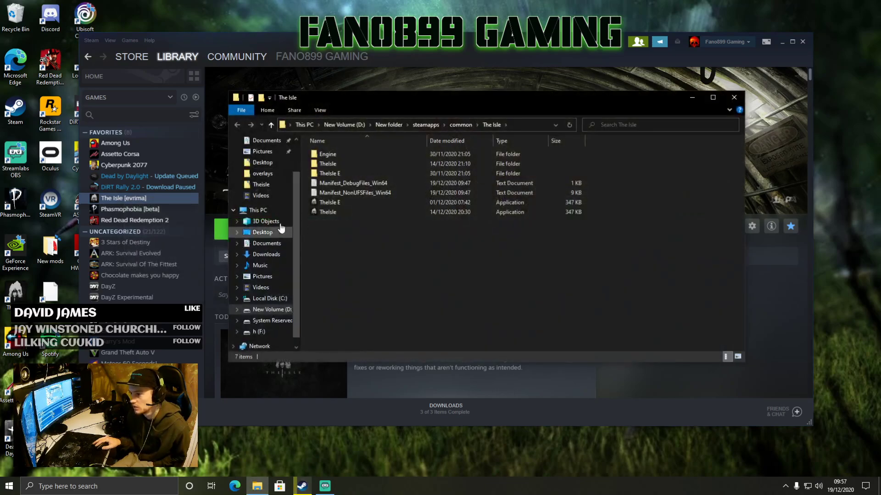
{"action": "left_click", "coordinate": [461, 125]}
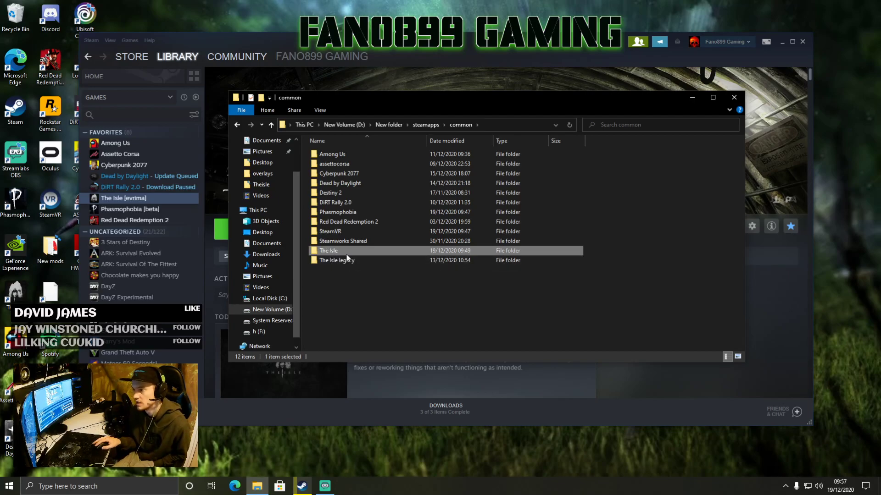
{"action": "left_click", "coordinate": [734, 98]}
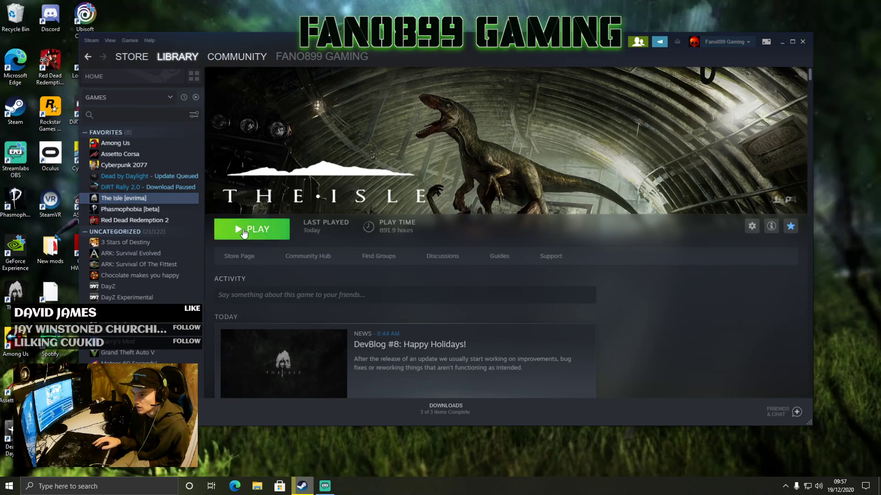
Confirm EVRIMA Public Branch in The Isle's Betas properties, then bring up its Manage options again.
{"action": "right_click", "coordinate": [150, 203]}
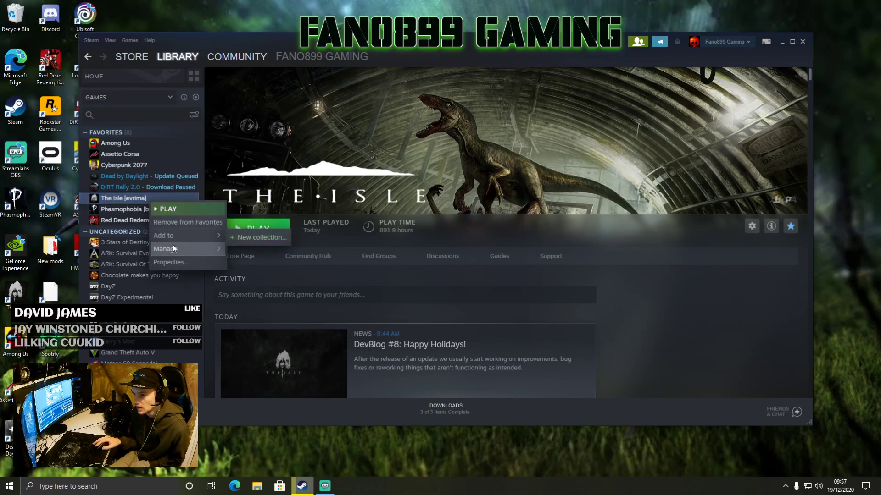
{"action": "mouse_move", "coordinate": [175, 248]}
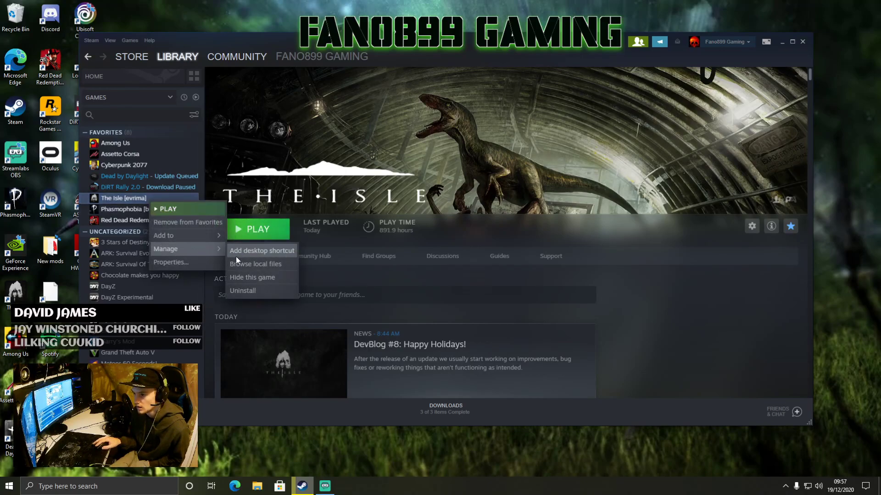
{"action": "left_click", "coordinate": [189, 263]}
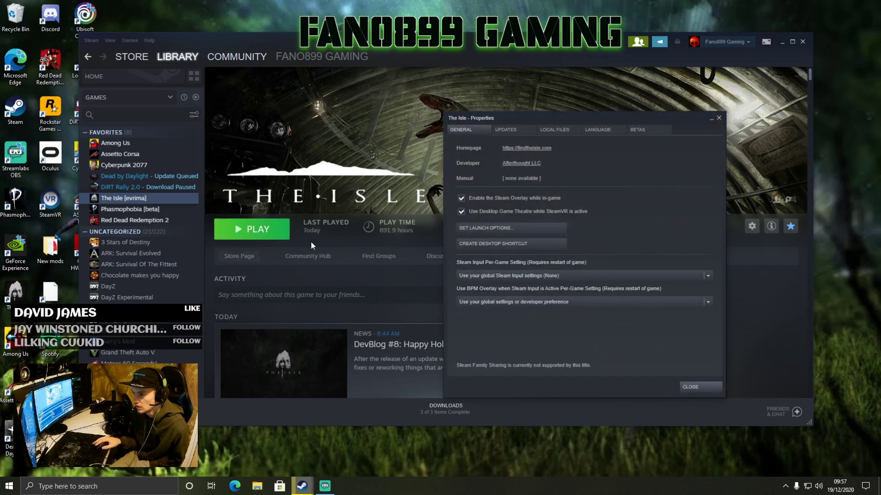
{"action": "left_click", "coordinate": [640, 130]}
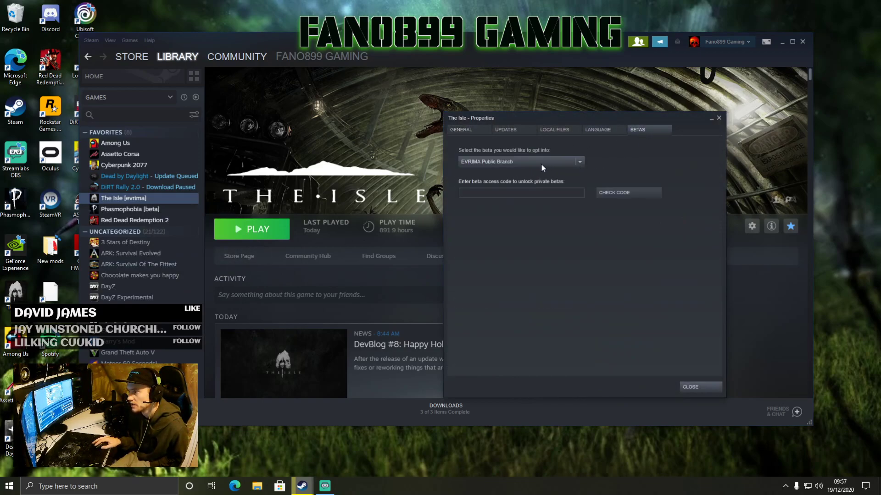
{"action": "left_click", "coordinate": [719, 119]}
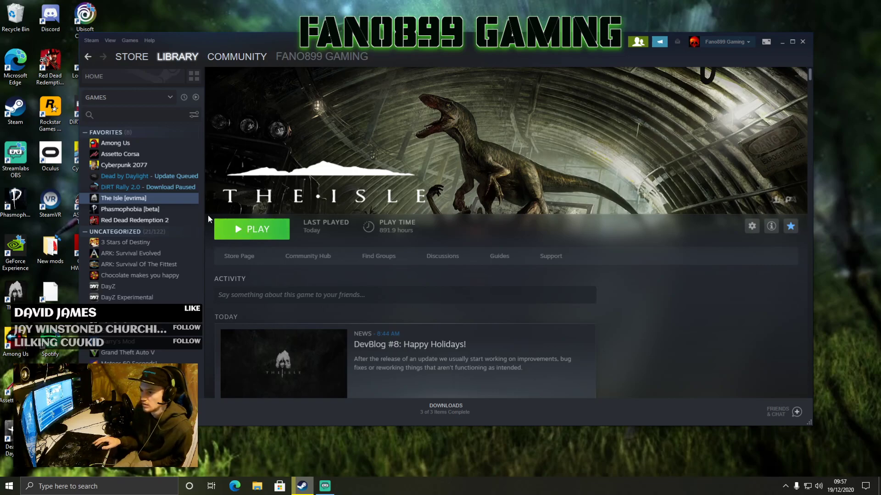
{"action": "right_click", "coordinate": [138, 198]}
{"action": "mouse_move", "coordinate": [169, 245]}
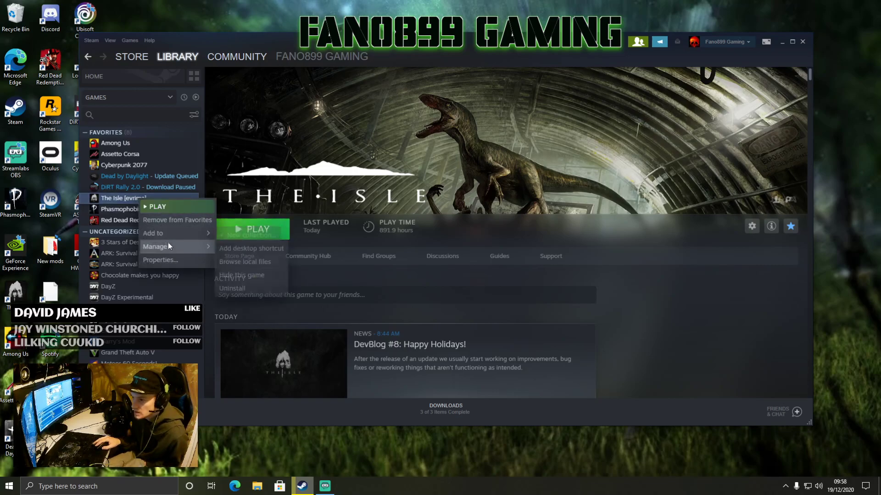
Browse to common\The Isle legacy and launch its TheIsle application.
{"action": "left_click", "coordinate": [252, 262]}
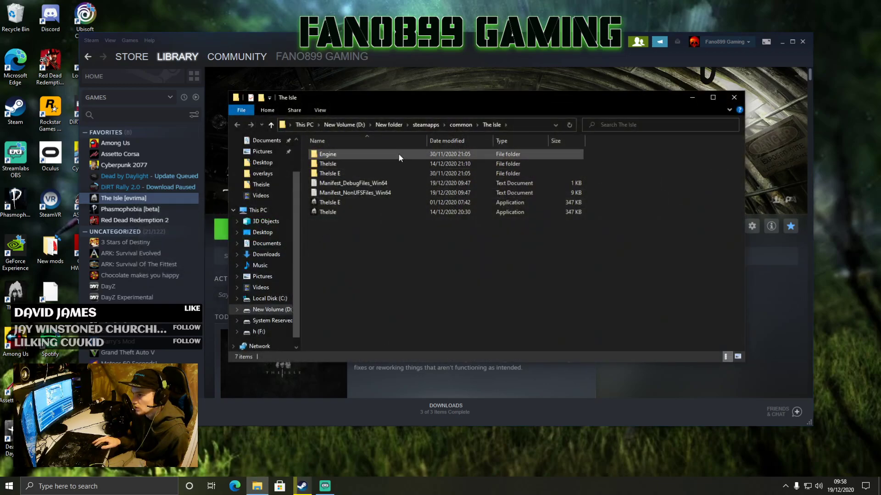
{"action": "left_click", "coordinate": [461, 125]}
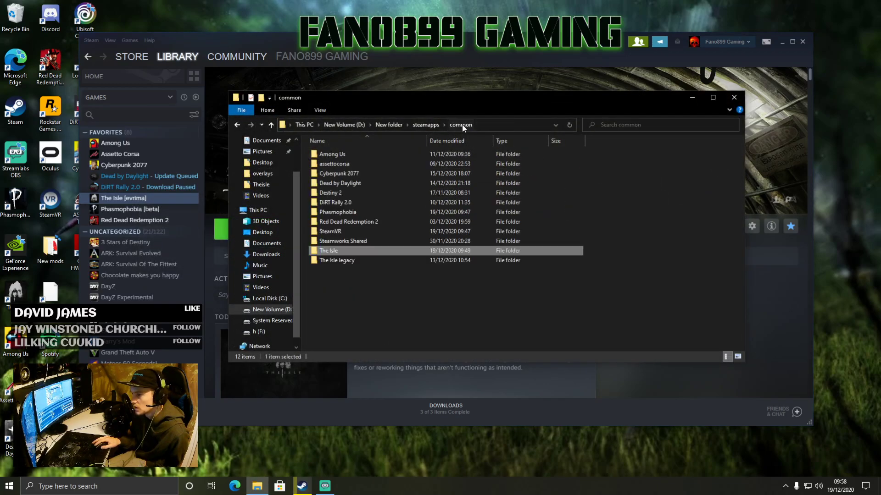
{"action": "double_click", "coordinate": [349, 261]}
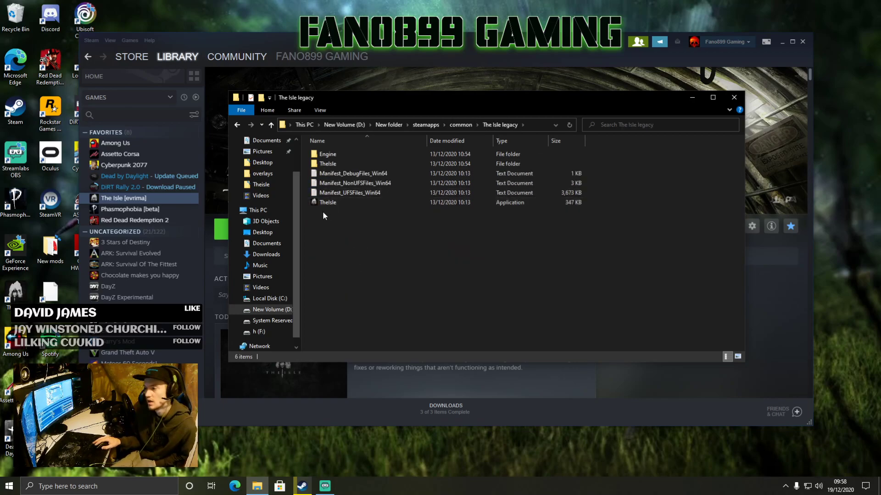
{"action": "double_click", "coordinate": [333, 204]}
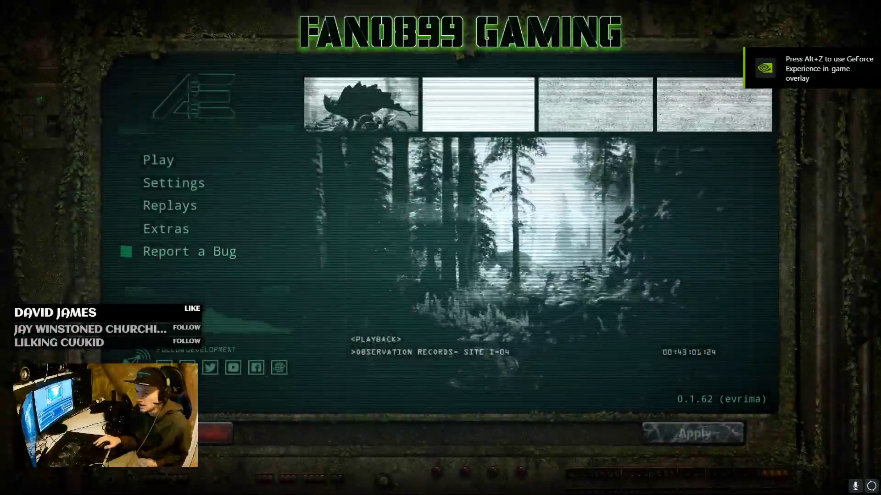
Leave The Isle's main menu and return to the desktop.
{"action": "key", "text": "alt+Tab"}
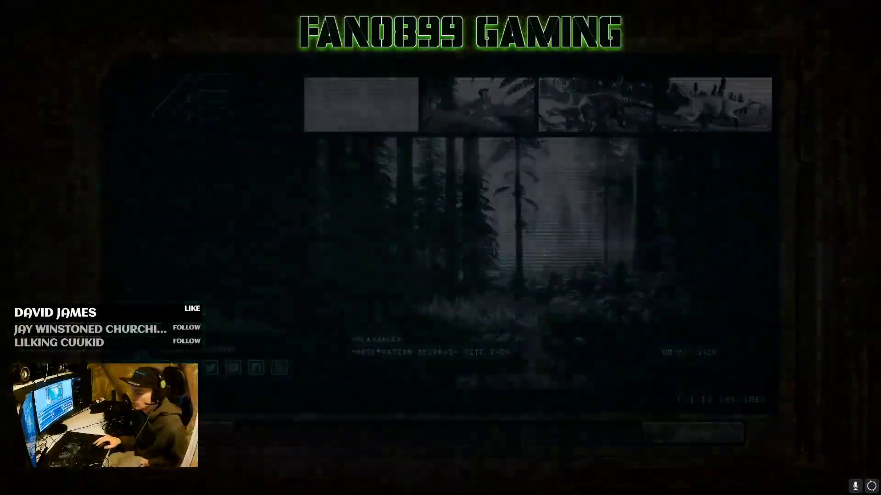